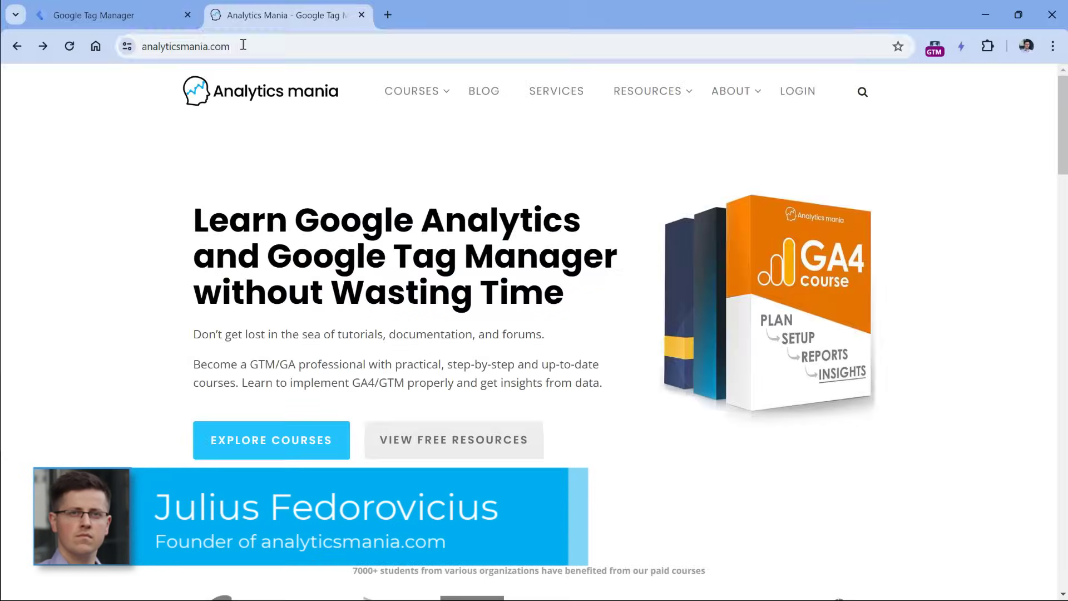
# Load the newsletter UTM-tagged gtmcourse.myshopify.com link, which lands on the store's password page
pyautogui.click(243, 45)
pyautogui.write('https://gtmcourse.myshopify.com/?utm_medium=email&utm_source=newsletter&utm_campaign=202407')
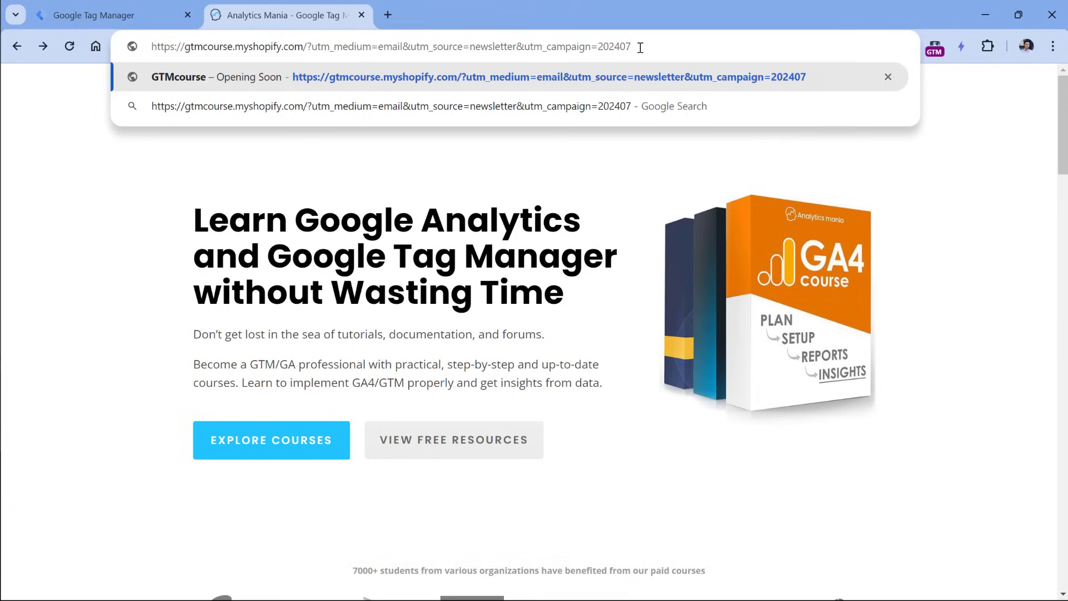
pyautogui.press('Return')
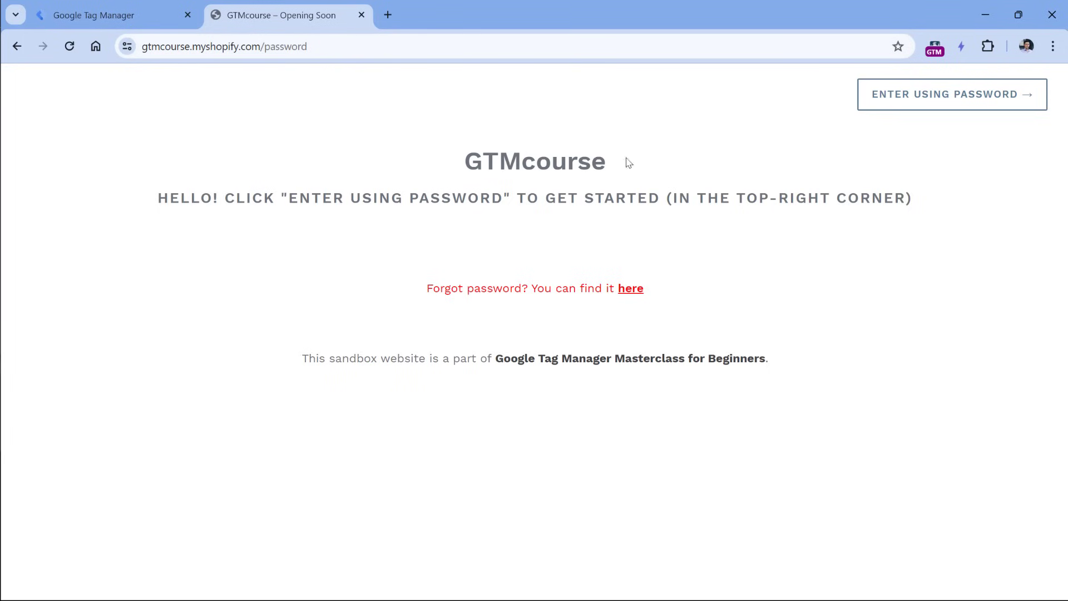
# Open the Redirect Path extension to view the UTM link's redirect chain
pyautogui.click(988, 46)
pyautogui.scroll(-2, 885, 195)
pyautogui.scroll(-2, 881, 203)
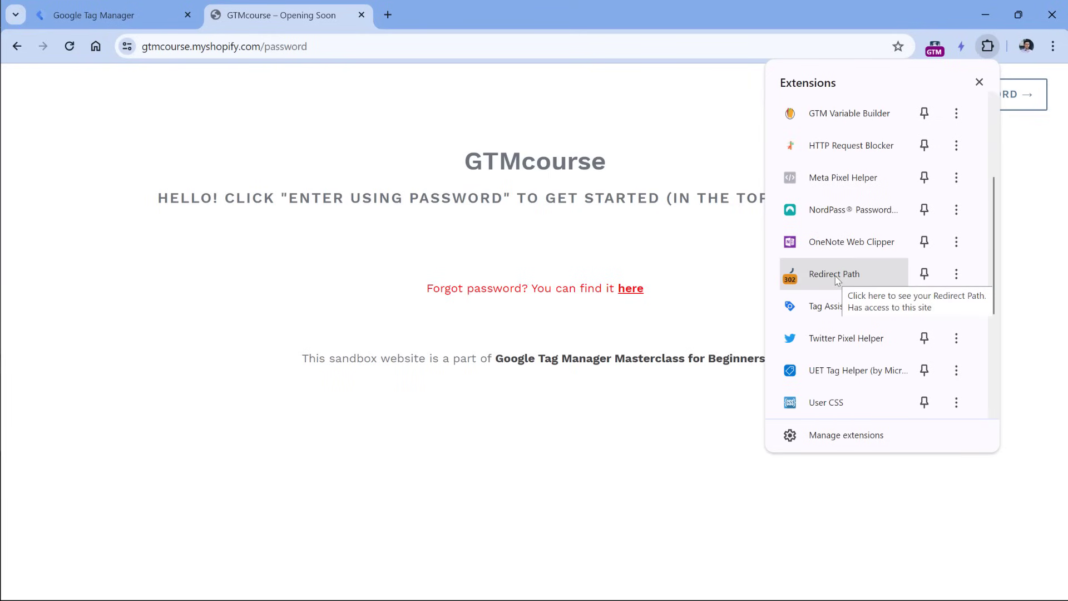
pyautogui.click(834, 273)
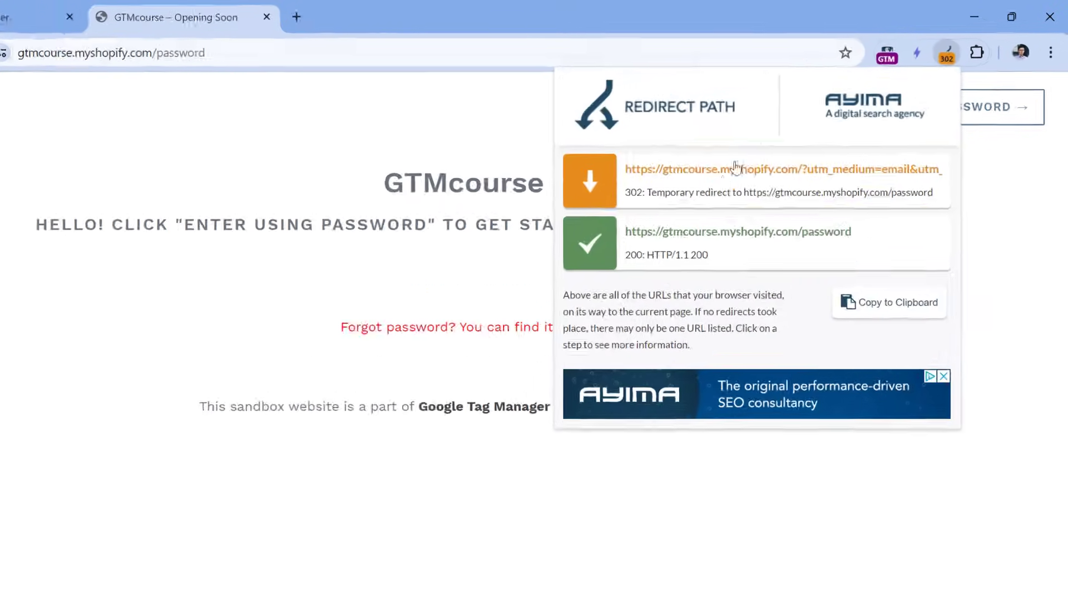
# Expand the 302 redirect, highlight its /password destination, then close the details
pyautogui.click(709, 193)
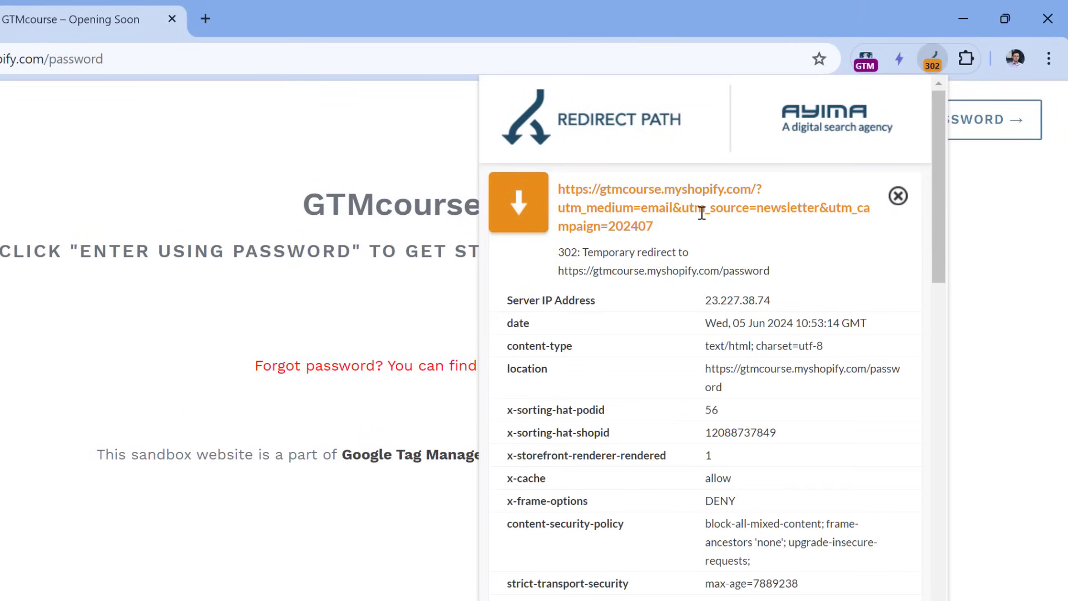
pyautogui.moveTo(559, 254); pyautogui.dragTo(702, 259)
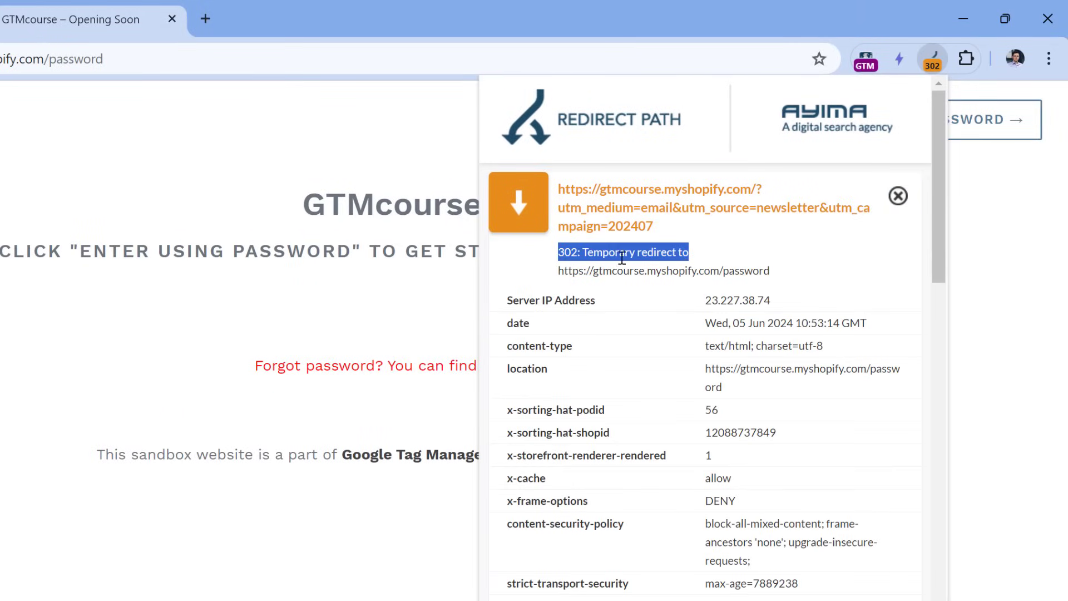
pyautogui.moveTo(769, 271); pyautogui.dragTo(551, 276)
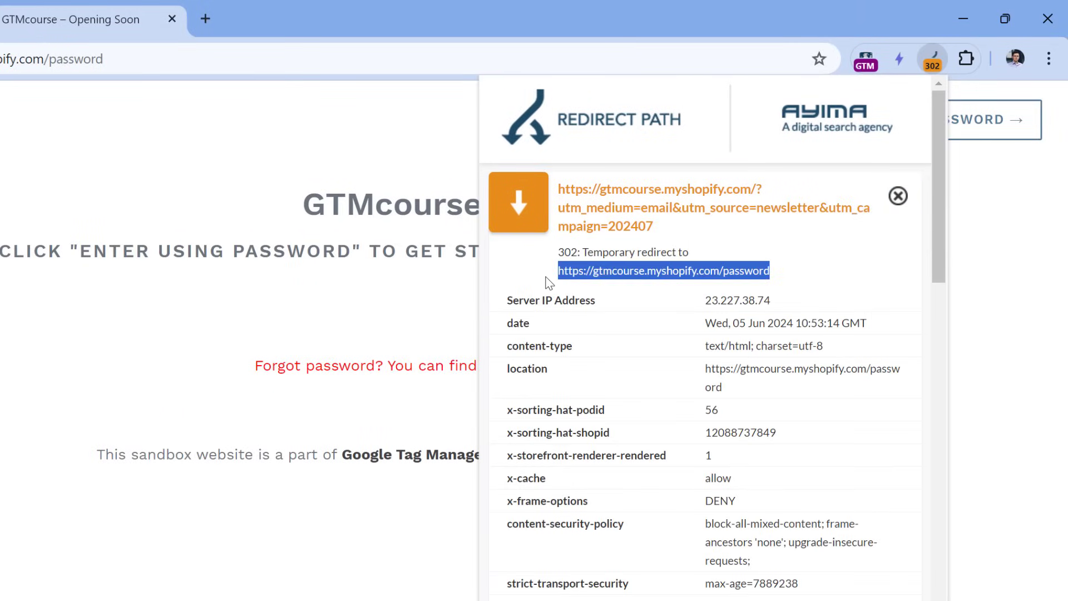
pyautogui.click(897, 196)
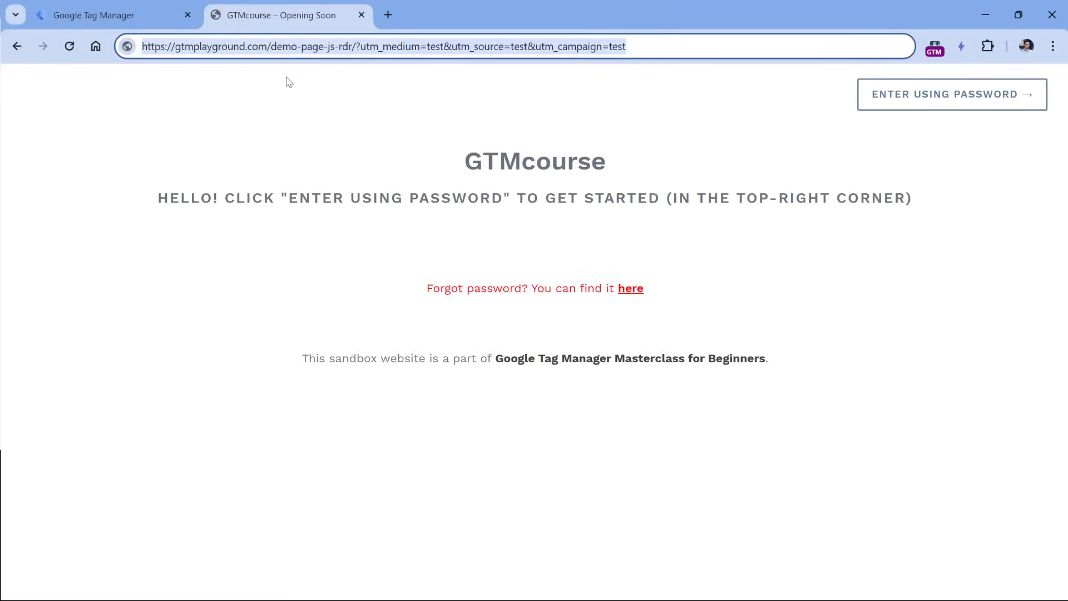
# Highlight the demo-page-js-rdr path and UTM query string, then load the test URL
pyautogui.click(284, 46)
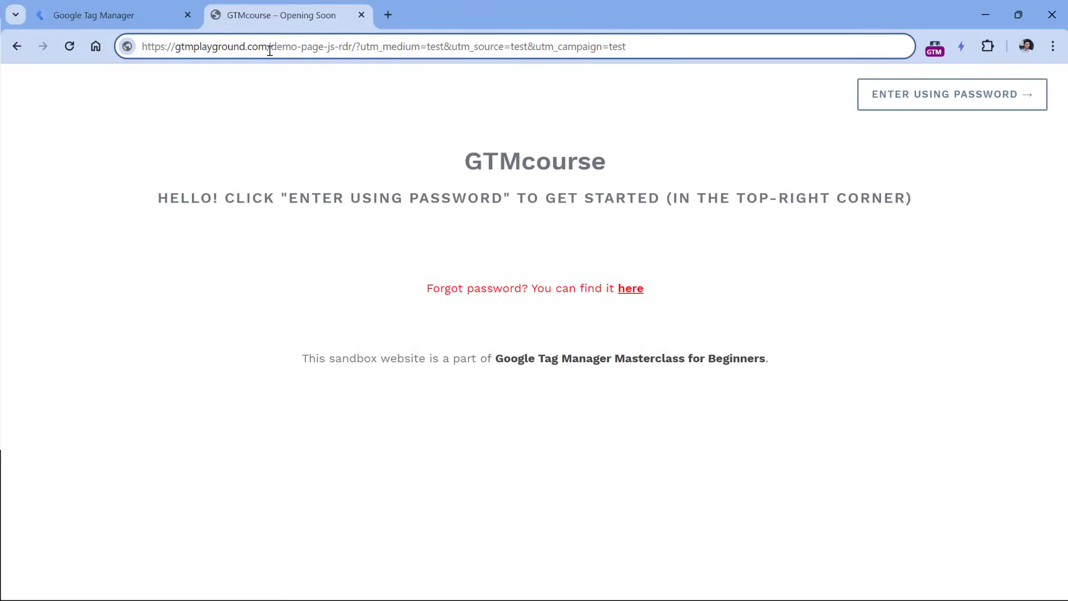
pyautogui.moveTo(270, 47); pyautogui.dragTo(638, 43)
pyautogui.click(357, 47)
pyautogui.click(651, 38)
pyautogui.press('Return')
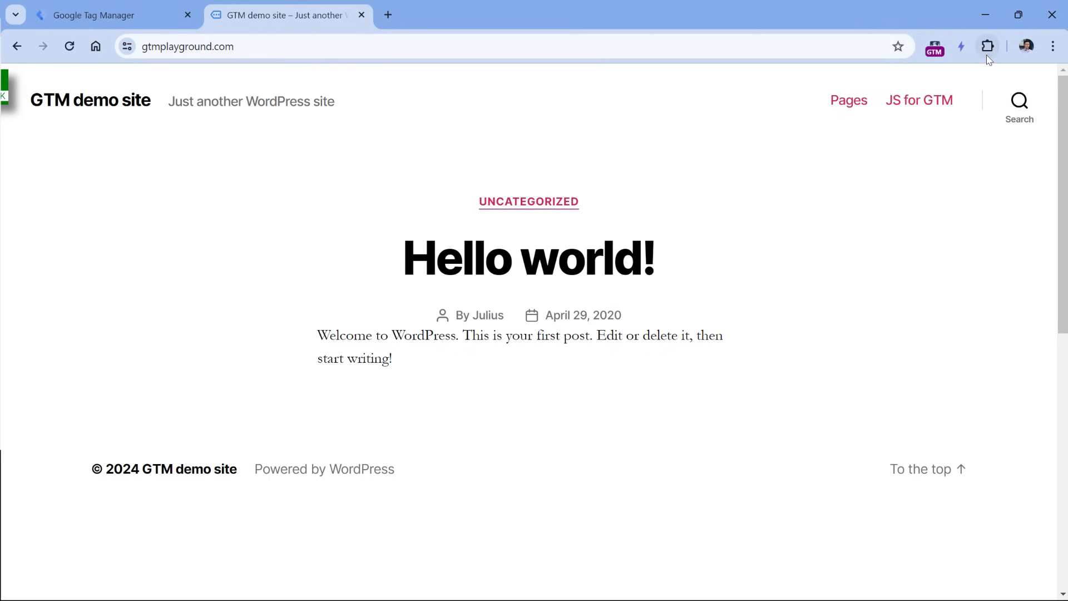
# Check Redirect Path for the JavaScript redirect to the homepage without UTMs
pyautogui.click(988, 49)
pyautogui.scroll(-4, 851, 281)
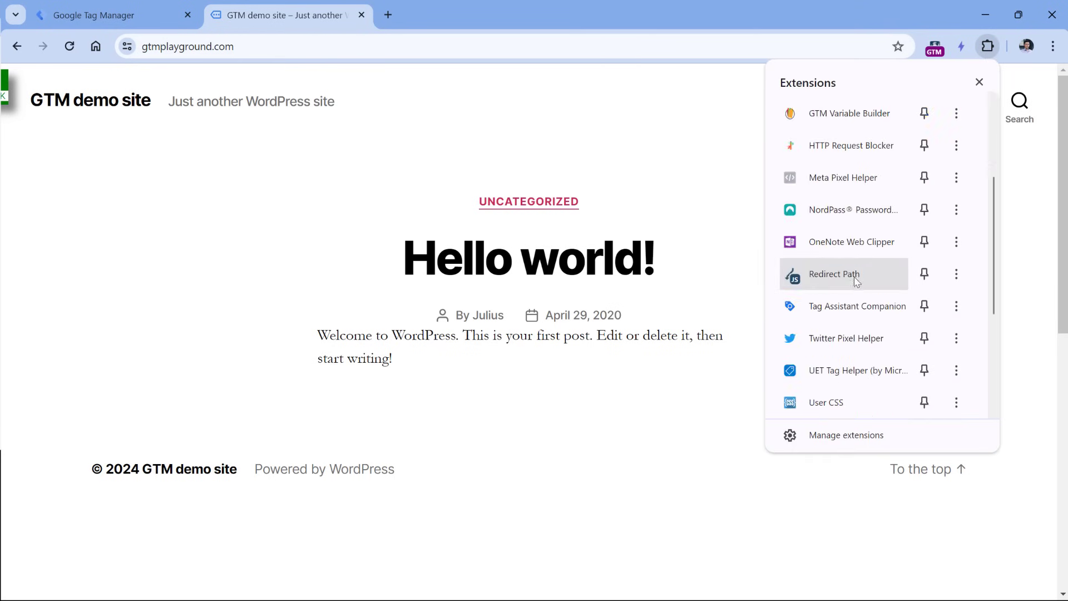
pyautogui.click(835, 283)
pyautogui.click(966, 47)
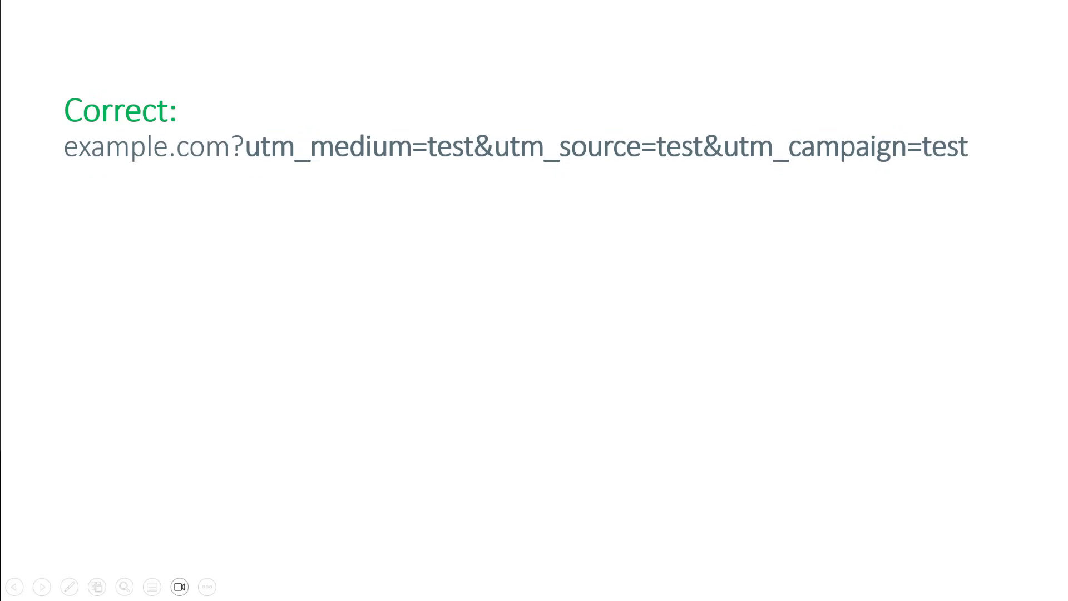
# Advance the slide to show the Incorrect UTM link example beneath the correct one
pyautogui.press('Right')
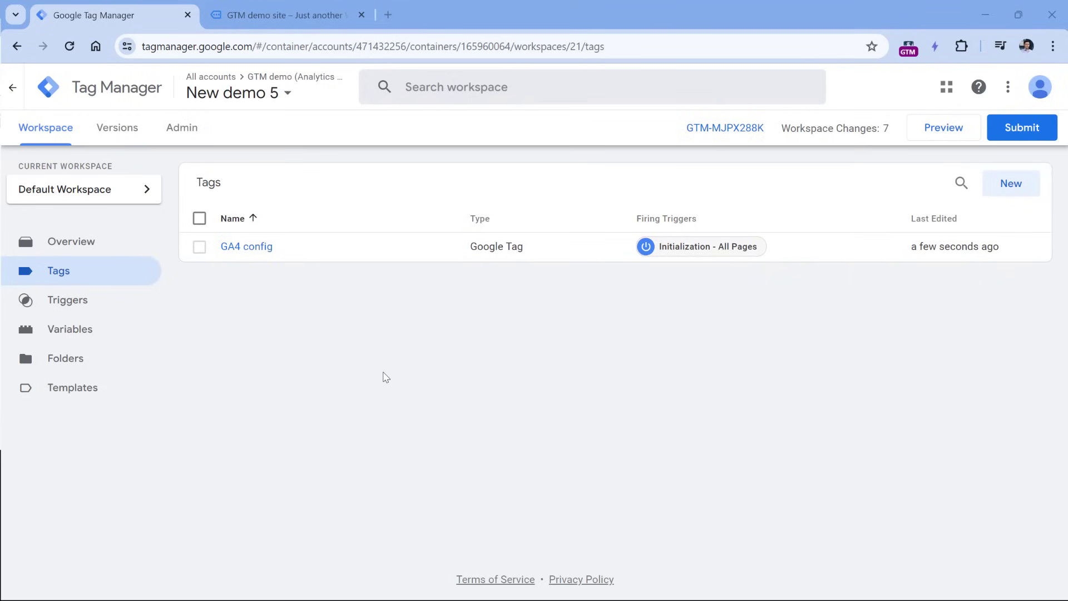
# Verify the GA4 config tag sends page_location as {{Clean URL}}, then go to Variables
pyautogui.click(244, 247)
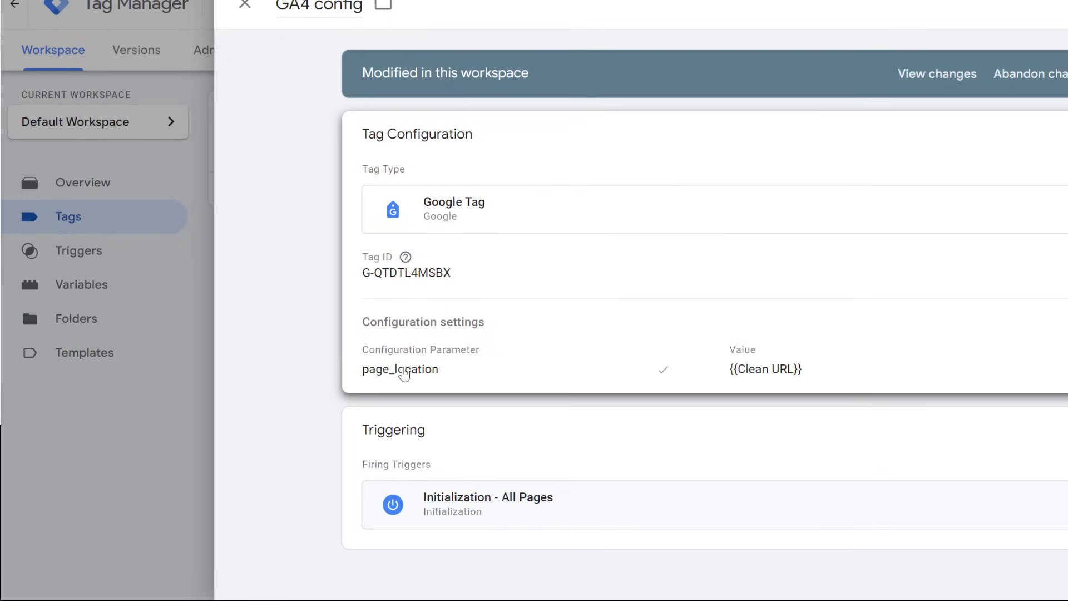
pyautogui.click(405, 372)
pyautogui.scroll(-3, 577, 360)
pyautogui.moveTo(821, 356); pyautogui.dragTo(728, 356)
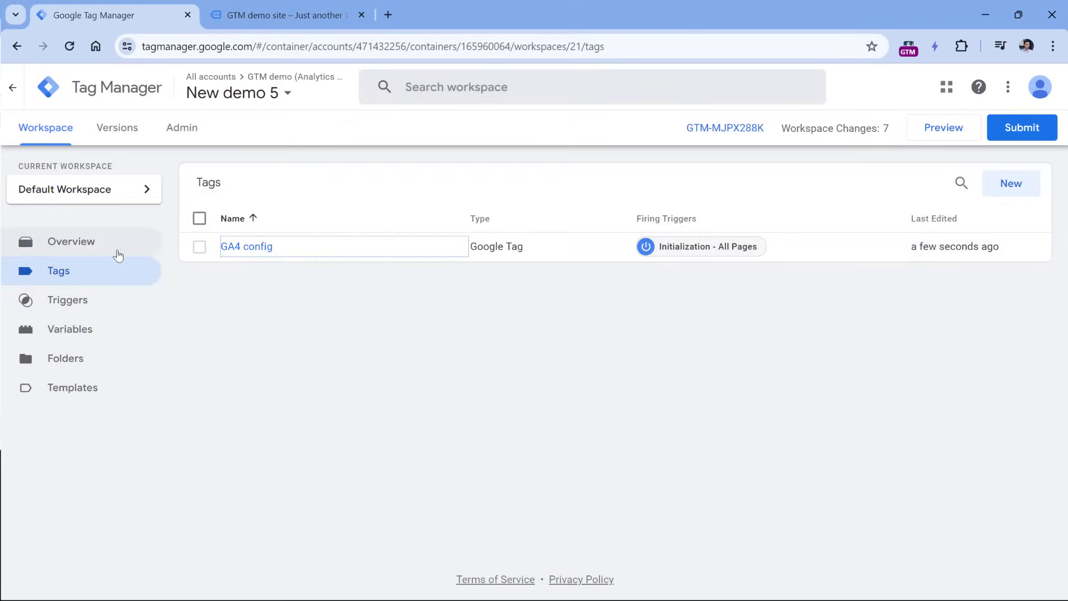
pyautogui.click(66, 330)
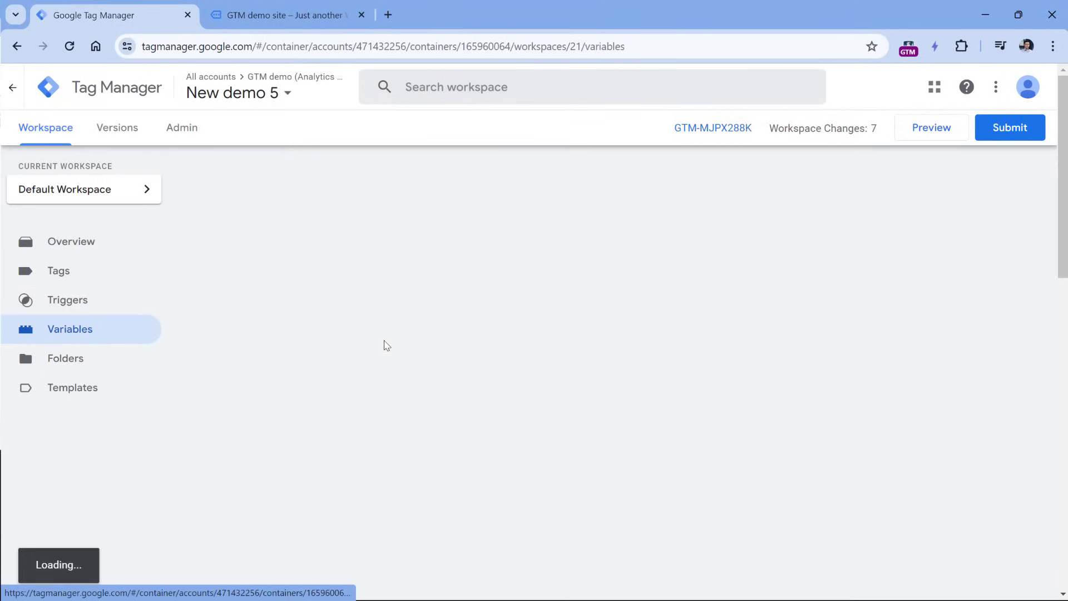
# Set the Clean URL Trim Query variable's Target URL to Page URL and save it
pyautogui.scroll(-20, 429, 335)
pyautogui.click(245, 412)
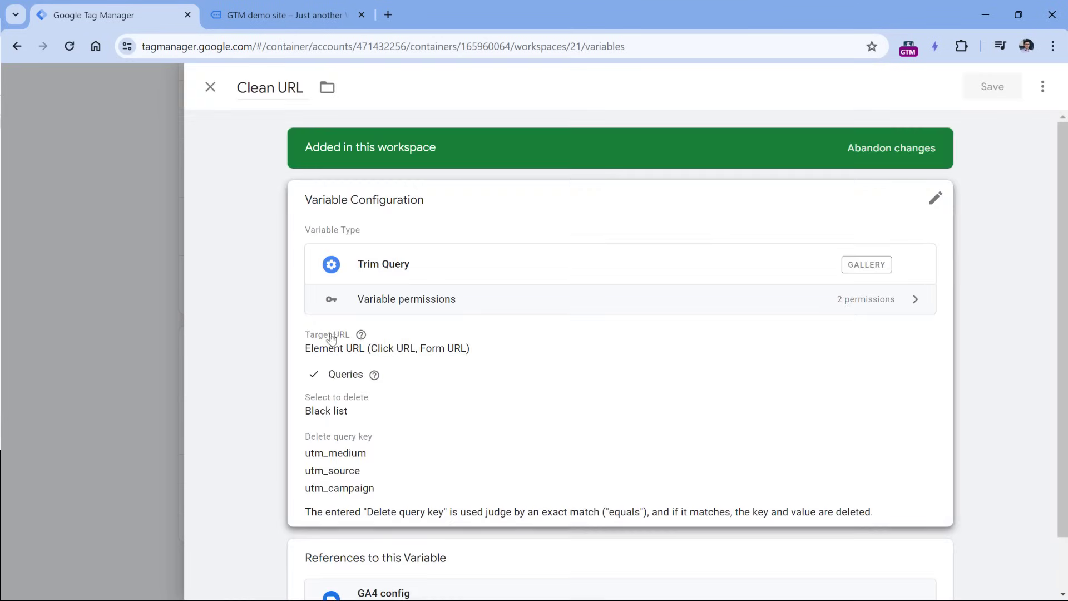
pyautogui.click(587, 400)
pyautogui.scroll(-2, 473, 273)
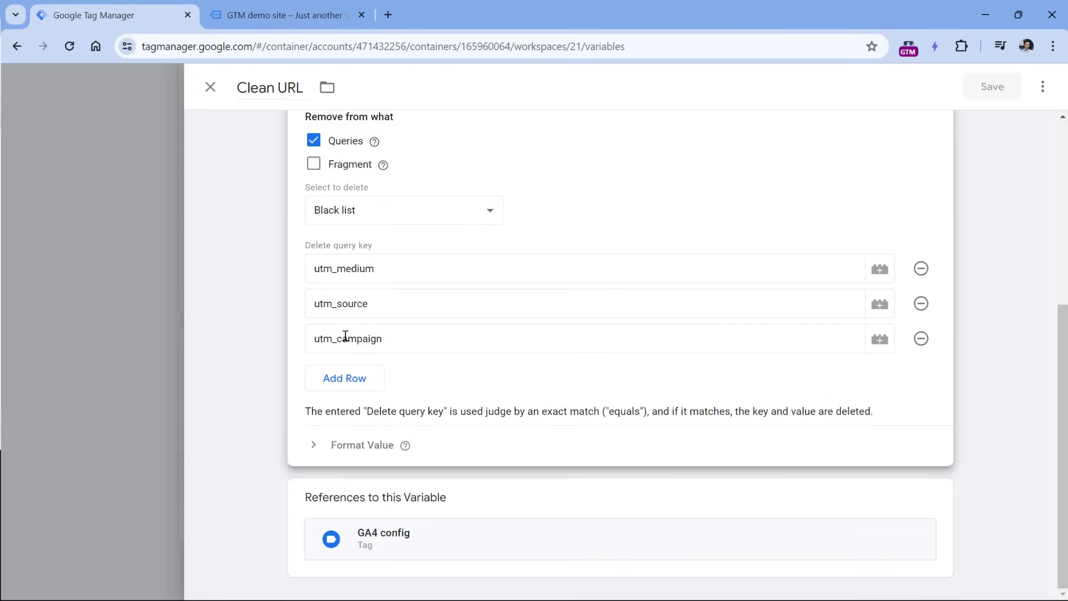
pyautogui.scroll(5, 426, 240)
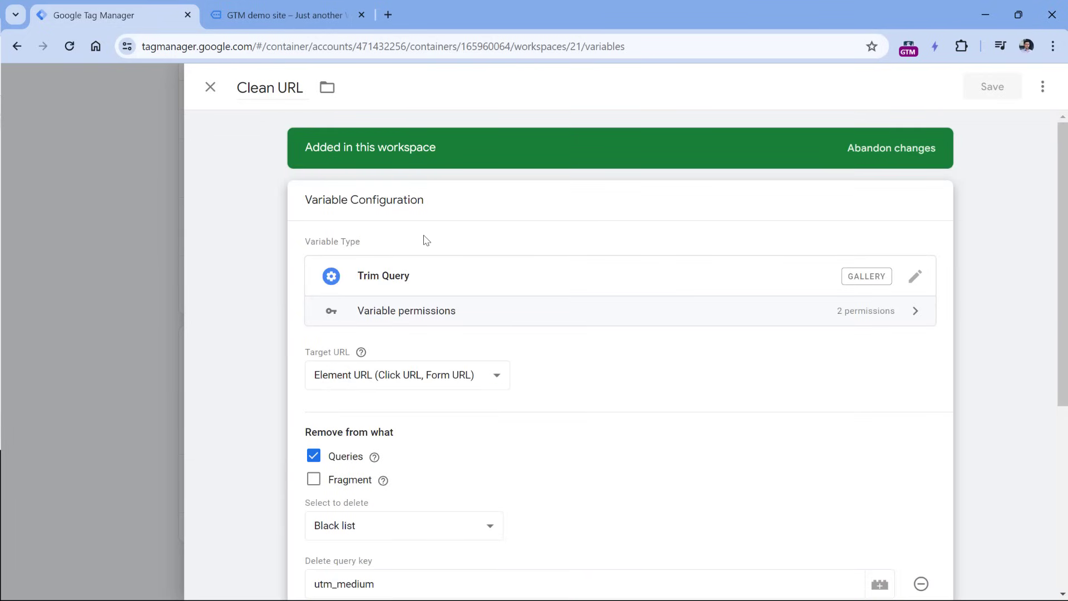
pyautogui.scroll(-4, 496, 317)
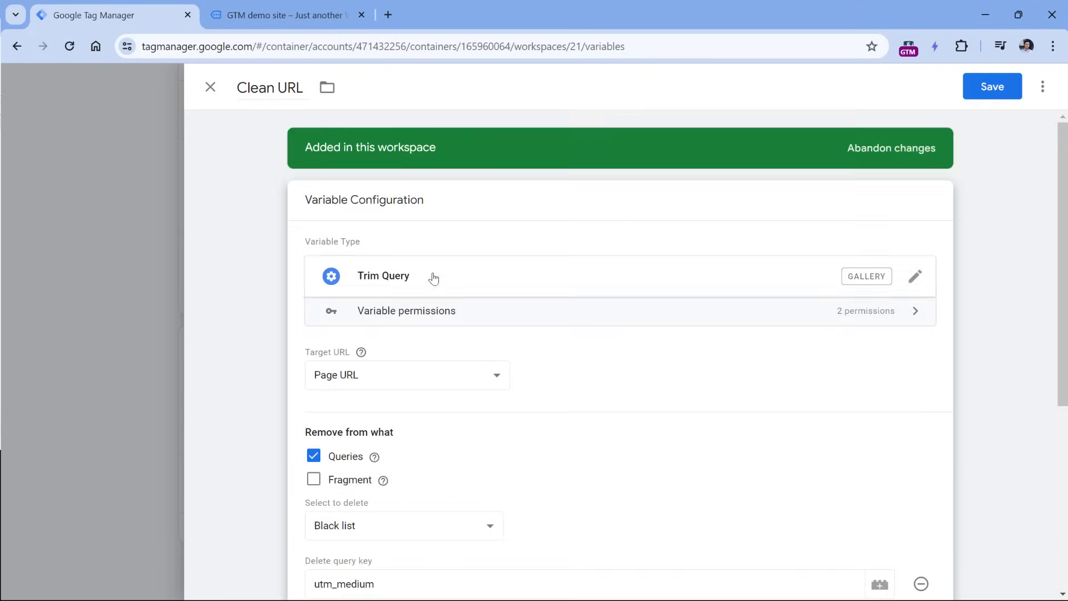
pyautogui.scroll(-3, 431, 276)
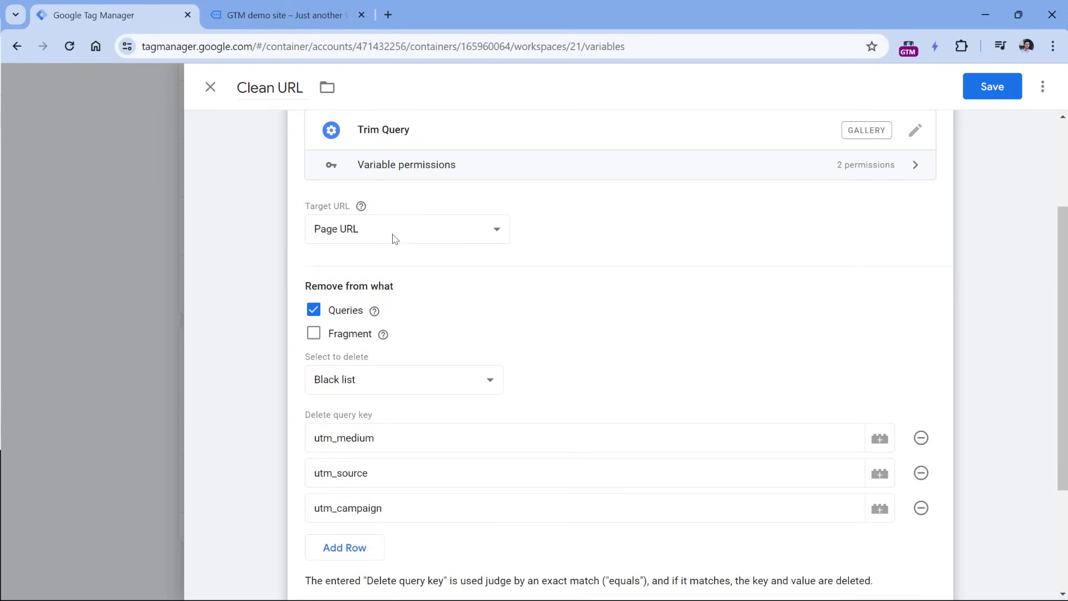
pyautogui.scroll(-1, 406, 232)
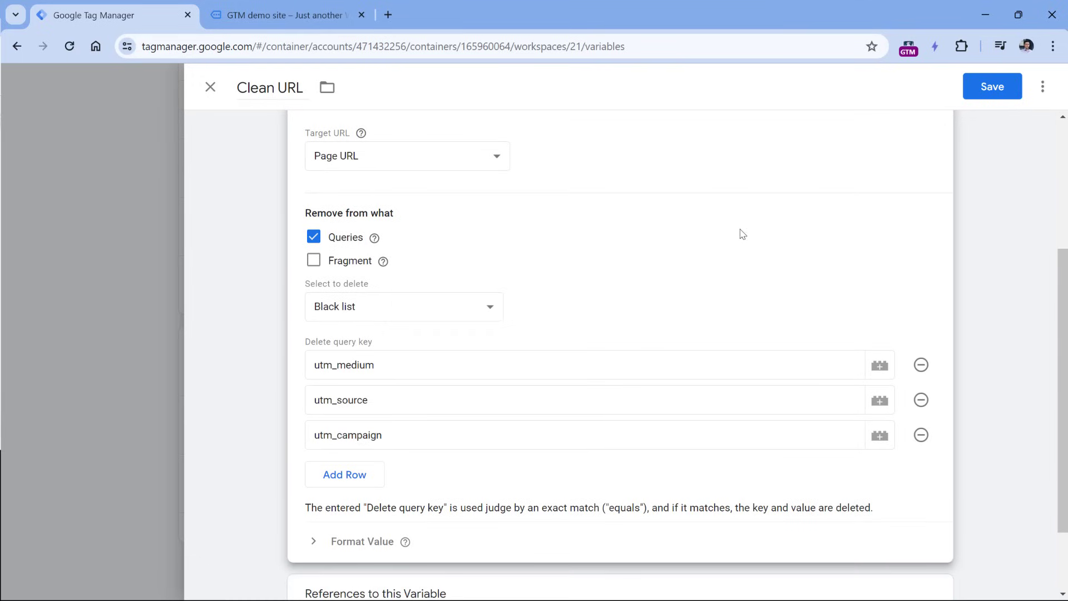
pyautogui.scroll(4, 735, 200)
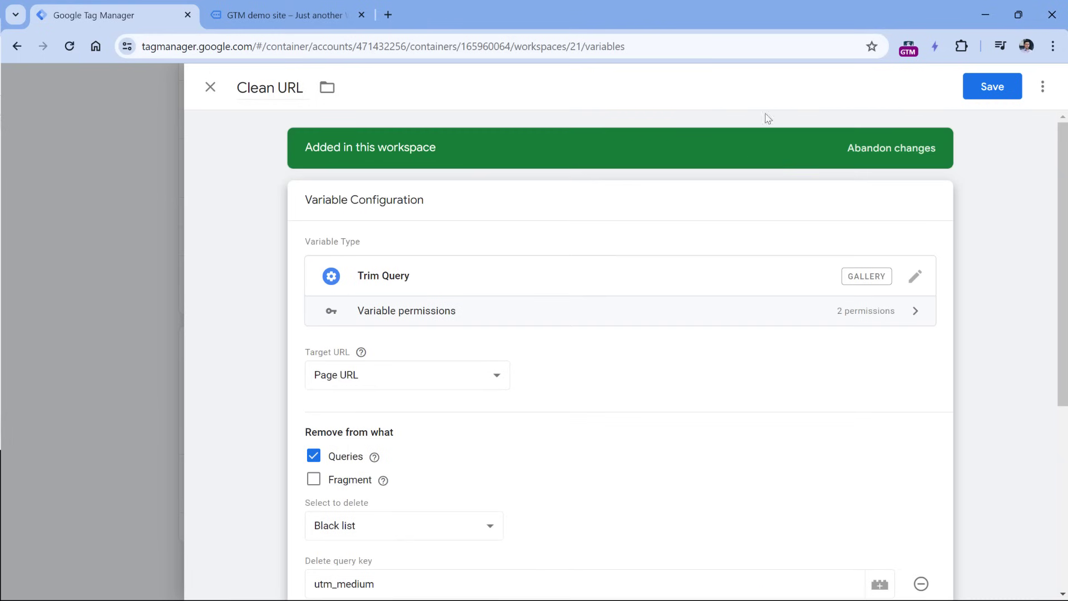
pyautogui.click(984, 92)
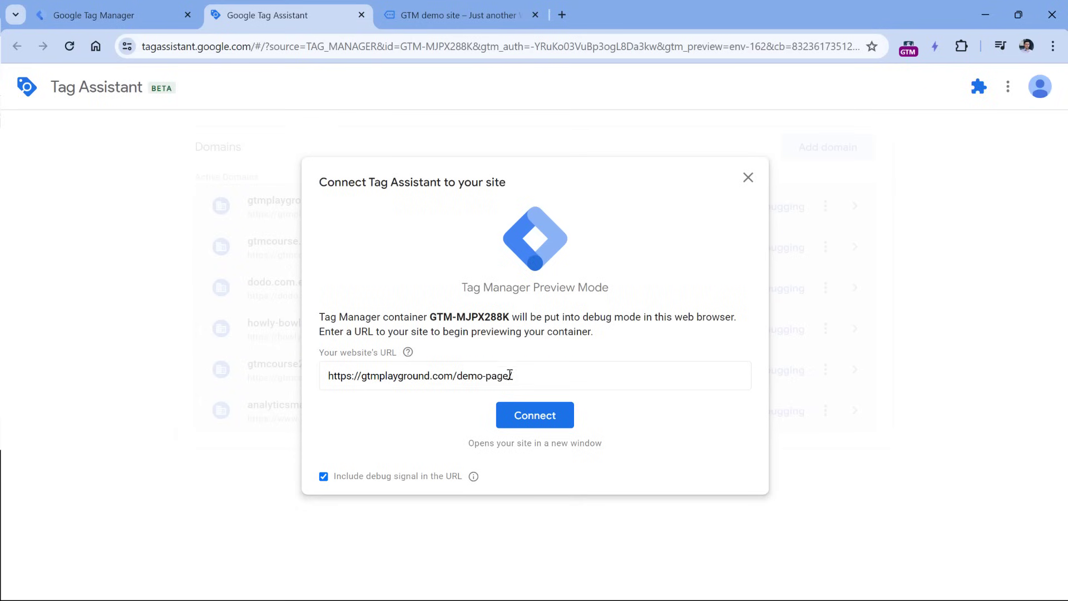
# Connect Tag Assistant preview to gtmplayground.com?utm_medium=test&utm_source=test&utm_campaign=test
pyautogui.moveTo(512, 376); pyautogui.dragTo(458, 375)
pyautogui.press('BackSpace')
pyautogui.write('?utm_medium=test')
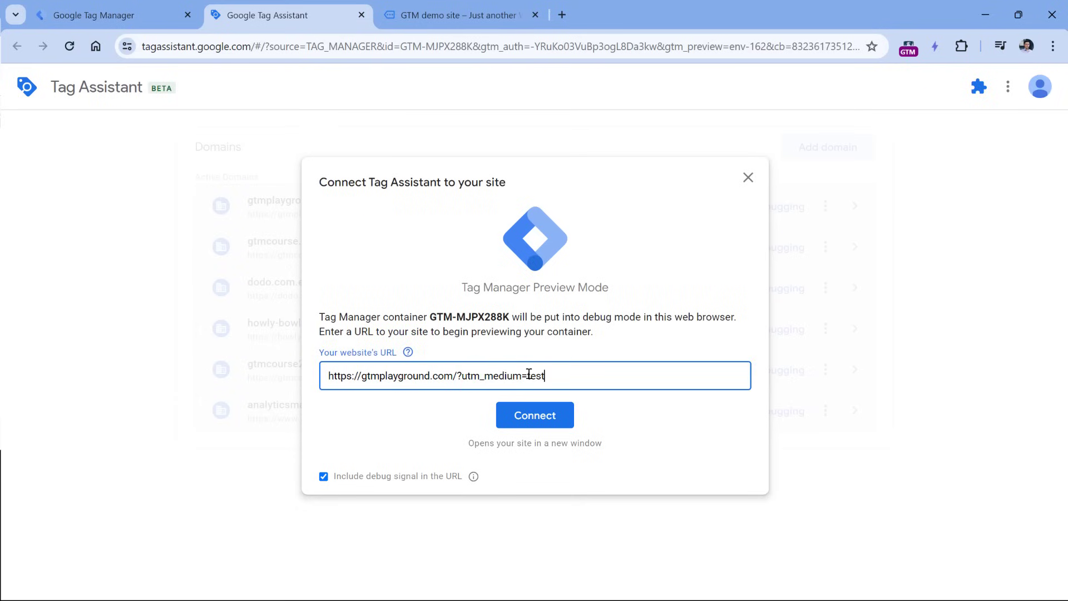
pyautogui.write('&utm_source=test&utm_campaign=test')
pyautogui.click(534, 416)
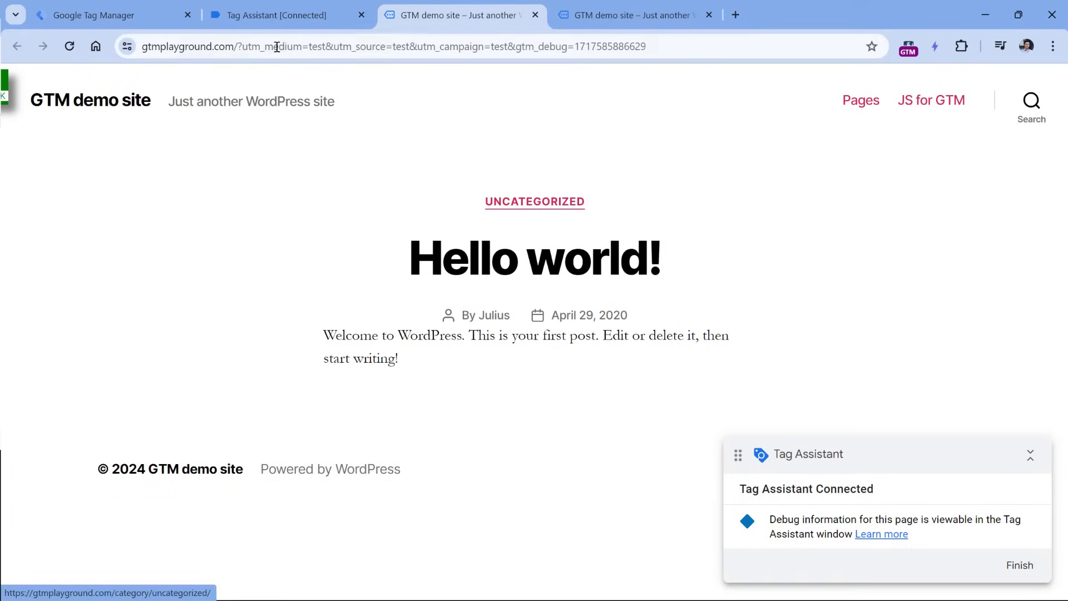
pyautogui.moveTo(243, 47); pyautogui.dragTo(688, 39)
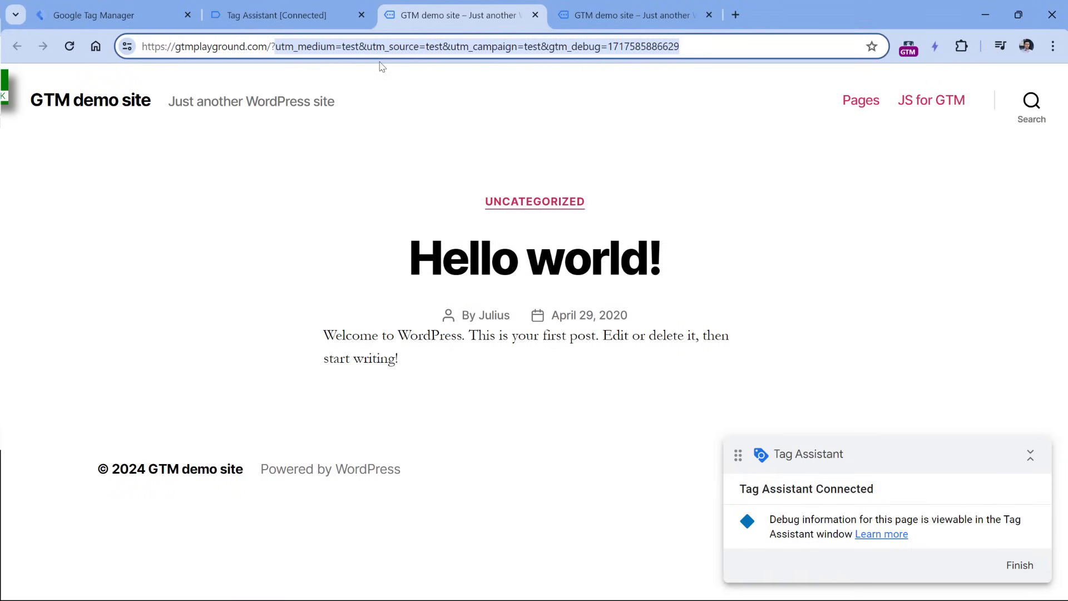
# In Tag Assistant, open the GA4 config tag under the Initialization event
pyautogui.click(288, 16)
pyautogui.click(78, 172)
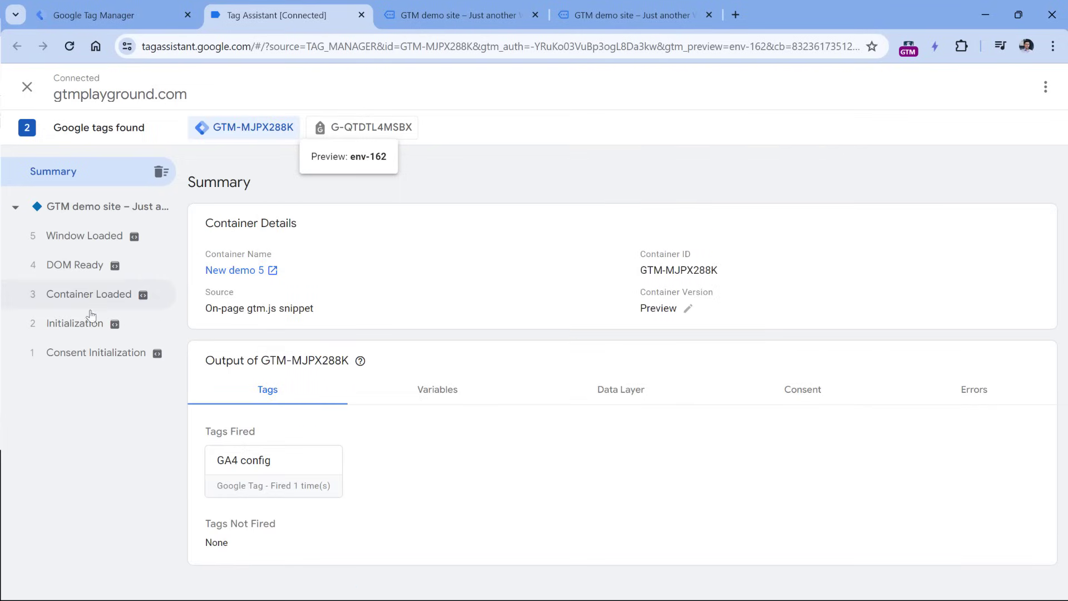
pyautogui.click(83, 328)
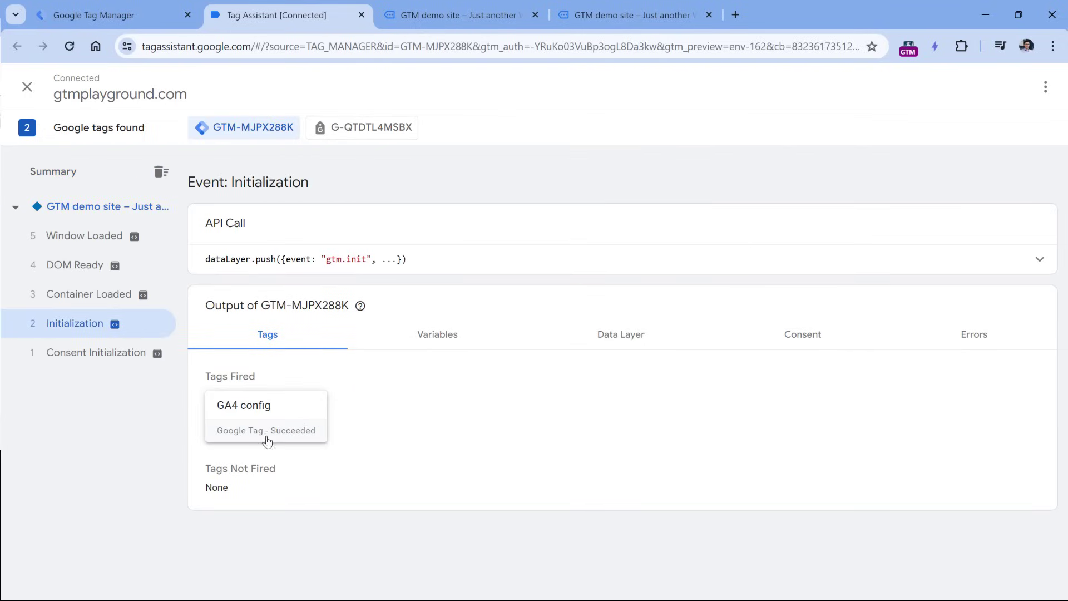
pyautogui.click(259, 416)
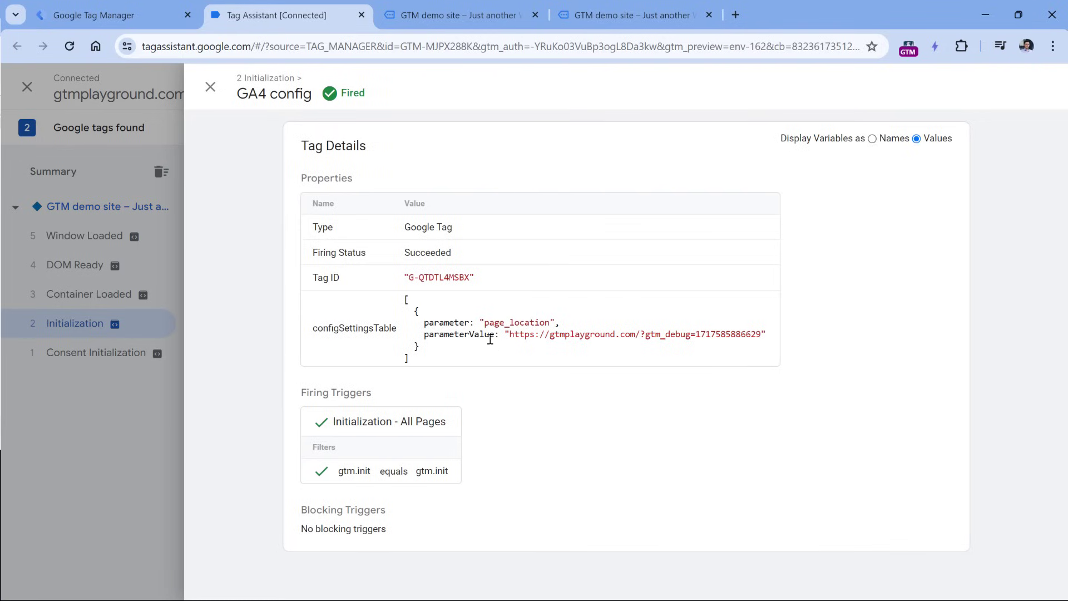
# Highlight the tag's page_location parameter and its URL value, then return to the demo site
pyautogui.doubleClick(497, 323)
pyautogui.click(524, 340)
pyautogui.moveTo(509, 333); pyautogui.dragTo(761, 337)
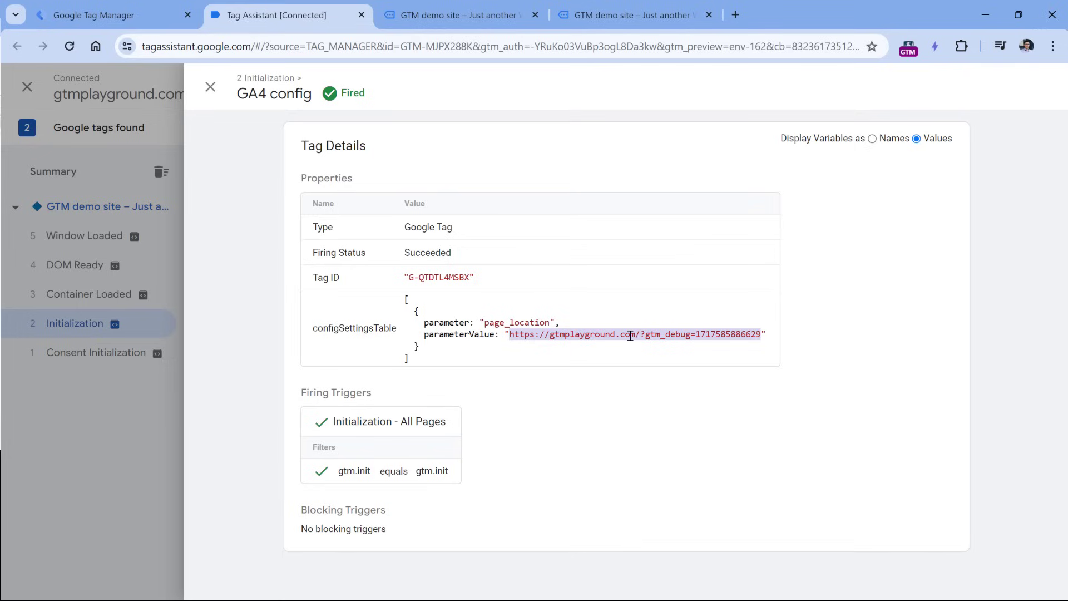
pyautogui.click(617, 335)
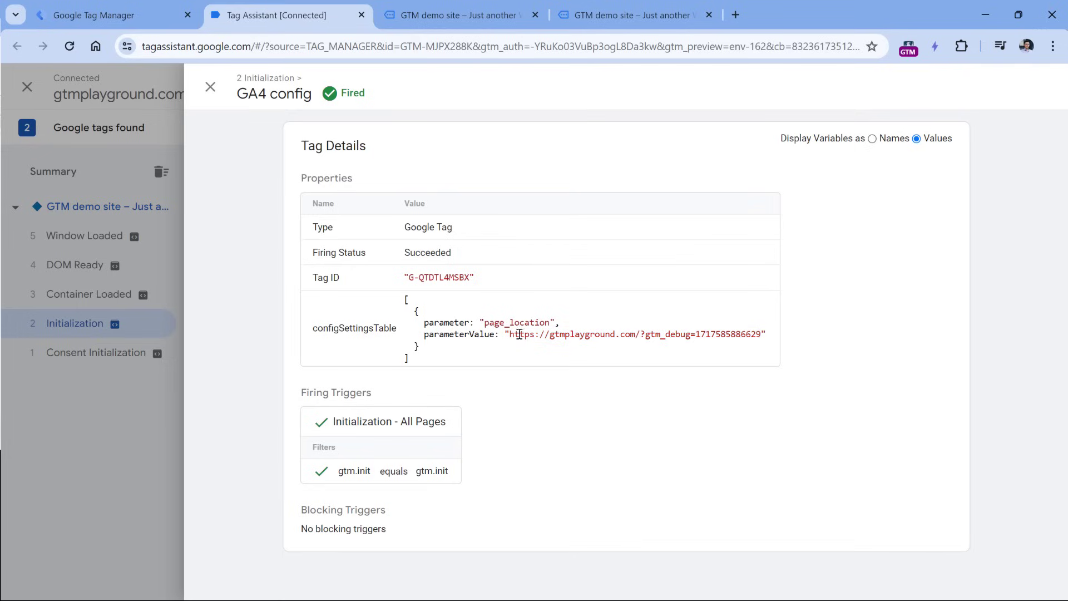
pyautogui.moveTo(509, 334); pyautogui.dragTo(762, 339)
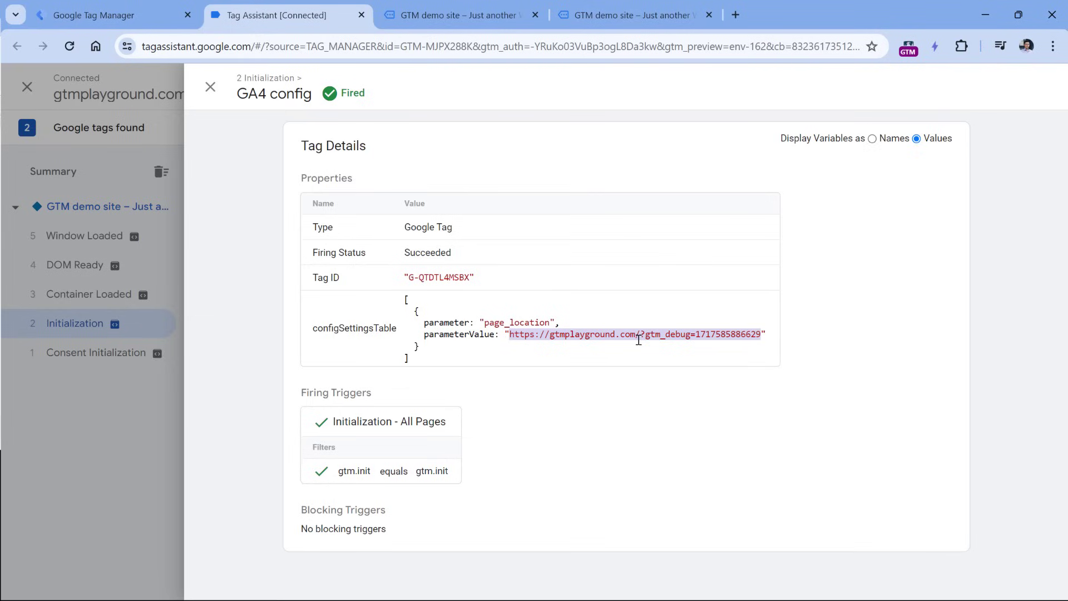
pyautogui.click(472, 5)
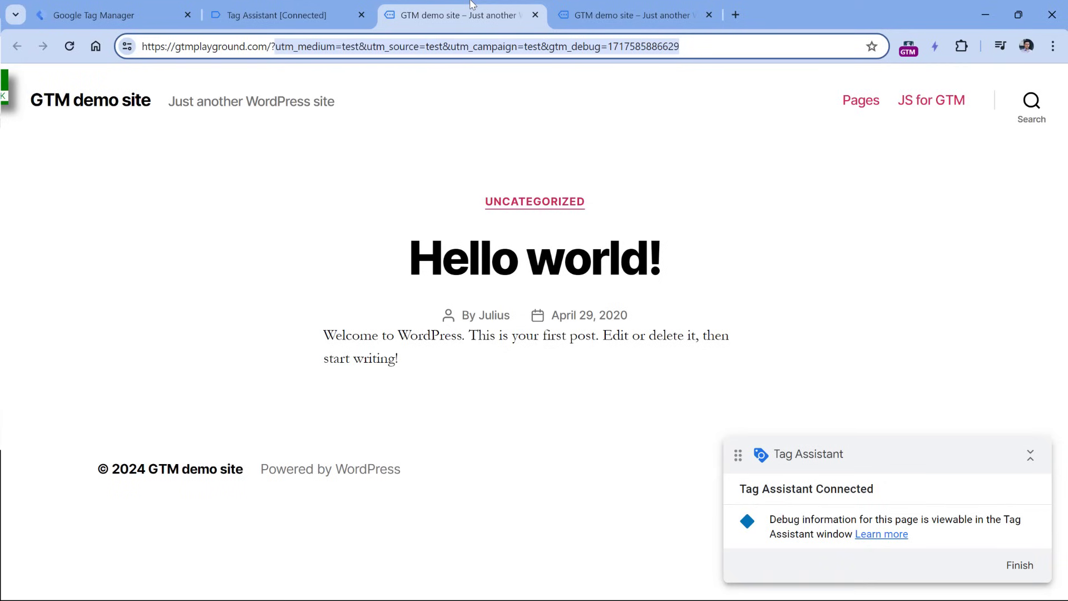
# In DevTools Network, filter by 'collect', reload and open the collect request's headers
pyautogui.press('F12')
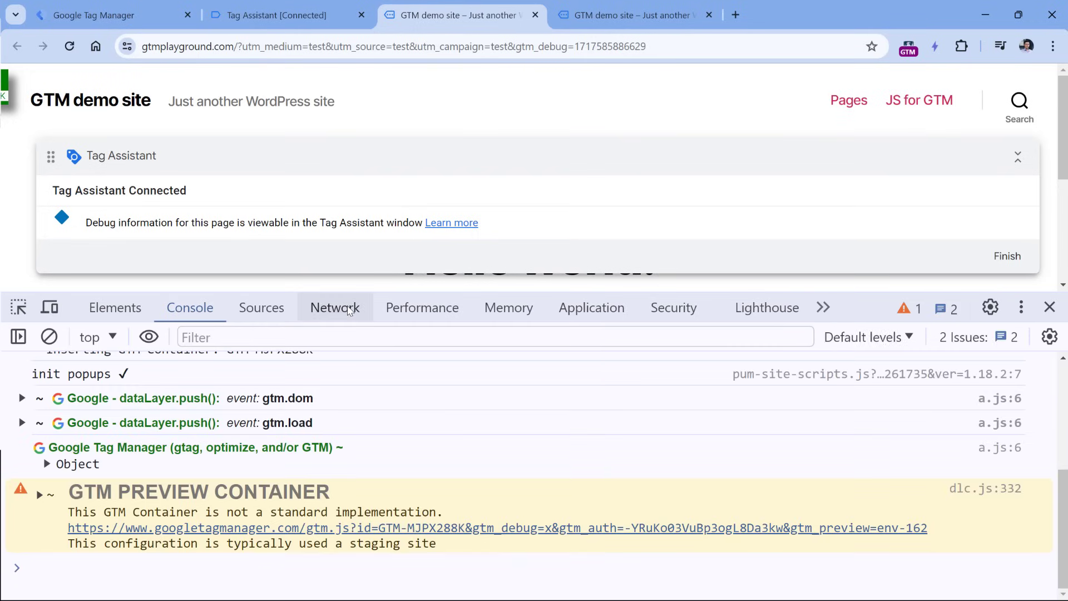
pyautogui.click(335, 307)
pyautogui.tripleClick(78, 368)
pyautogui.write('collect')
pyautogui.hotkey('ctrl', 'r')
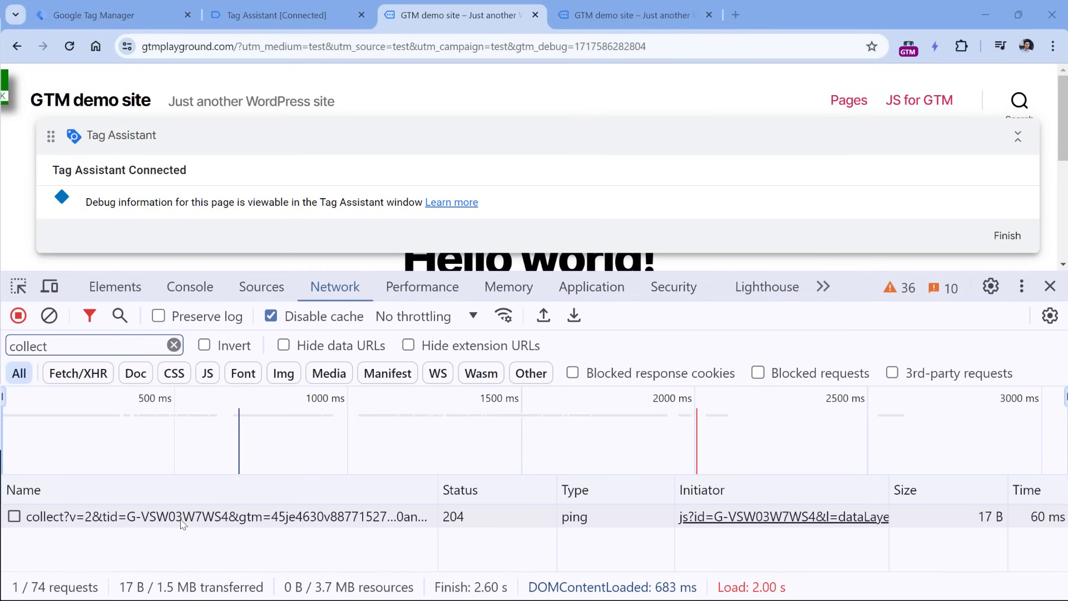
pyautogui.click(181, 518)
# Highlight the request's dl page address and compare it with the address bar's gtm_debug
pyautogui.moveTo(298, 272); pyautogui.dragTo(300, 173)
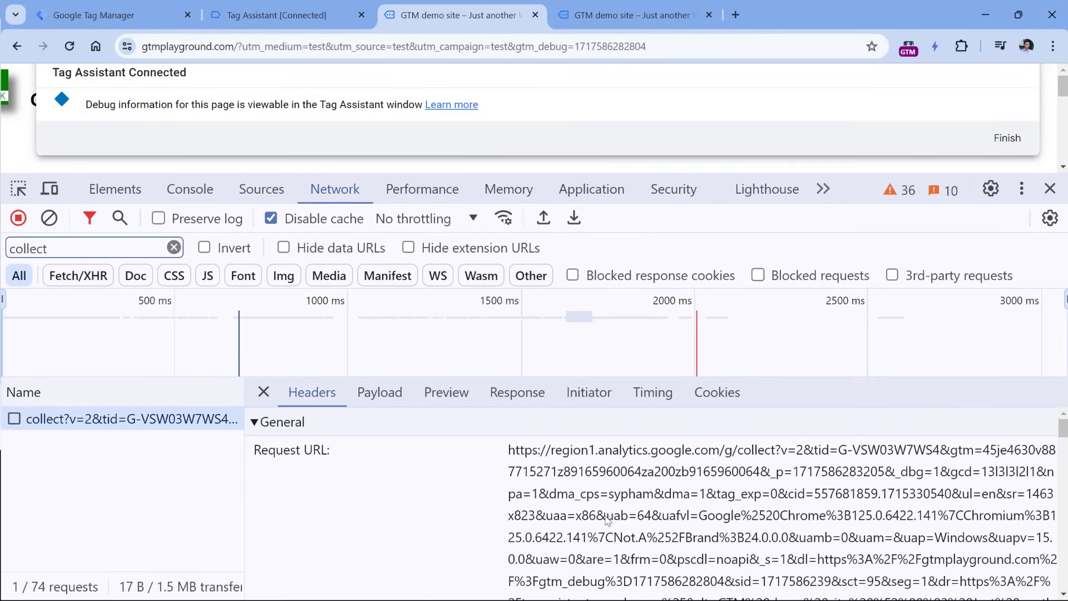
pyautogui.scroll(-2, 640, 504)
pyautogui.scroll(-1, 640, 507)
pyautogui.doubleClick(803, 486)
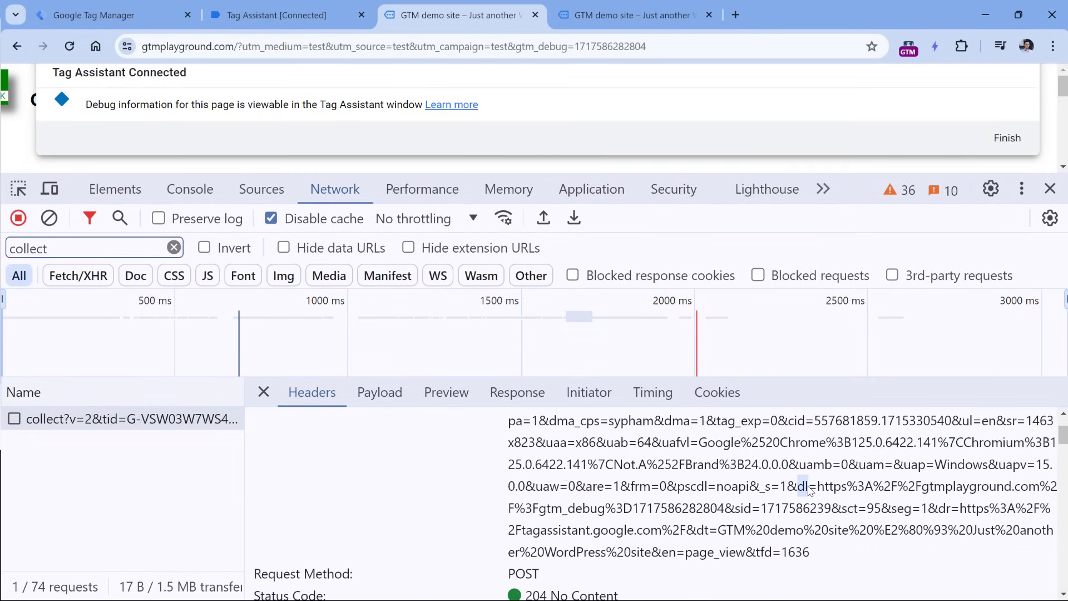
pyautogui.moveTo(817, 489); pyautogui.dragTo(725, 513)
pyautogui.click(249, 49)
pyautogui.moveTo(516, 47); pyautogui.dragTo(649, 48)
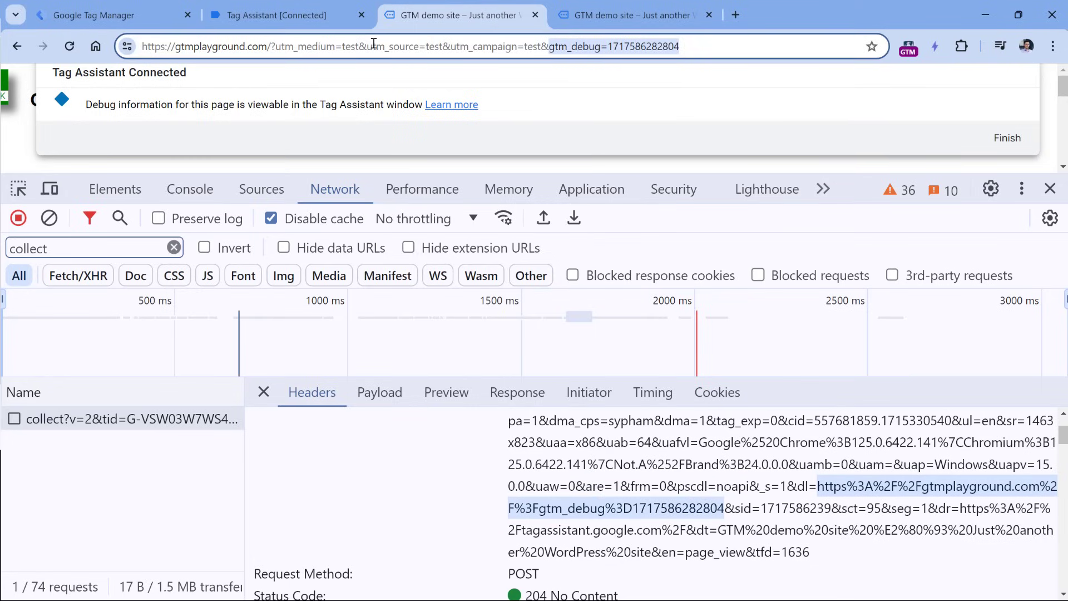